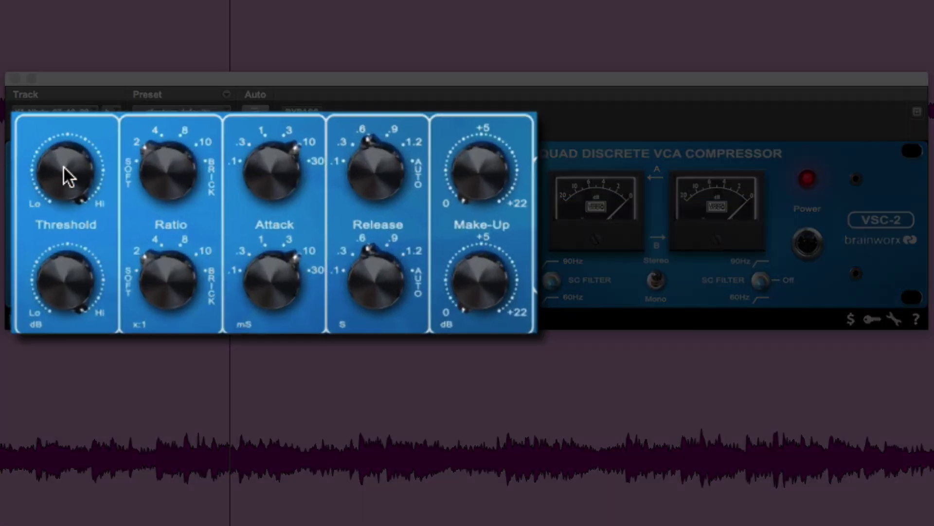
# - Pull the threshold down to -25.2 dB and raise the ratio to 10:1 brick
pyautogui.moveTo(129, 184); pyautogui.dragTo(138, 298)
pyautogui.moveTo(71, 330); pyautogui.dragTo(71, 331)
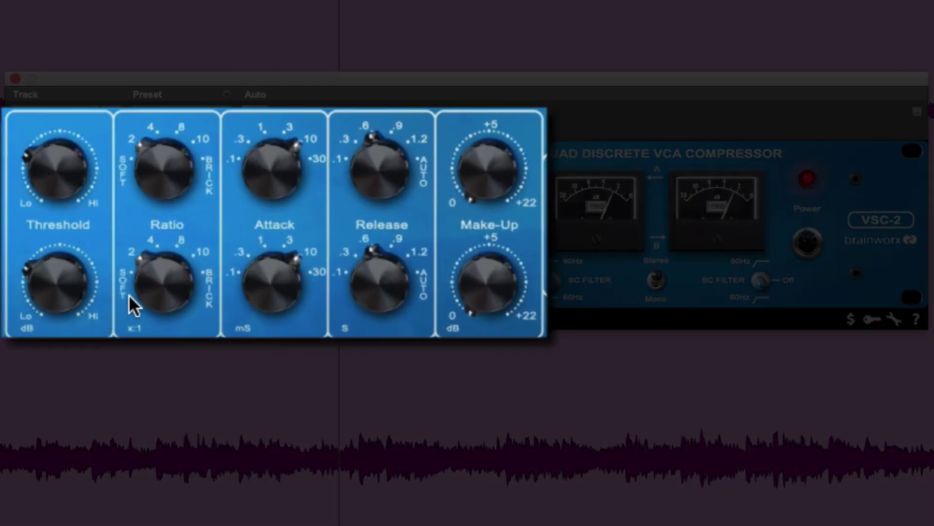
pyautogui.moveTo(176, 167); pyautogui.dragTo(165, 207)
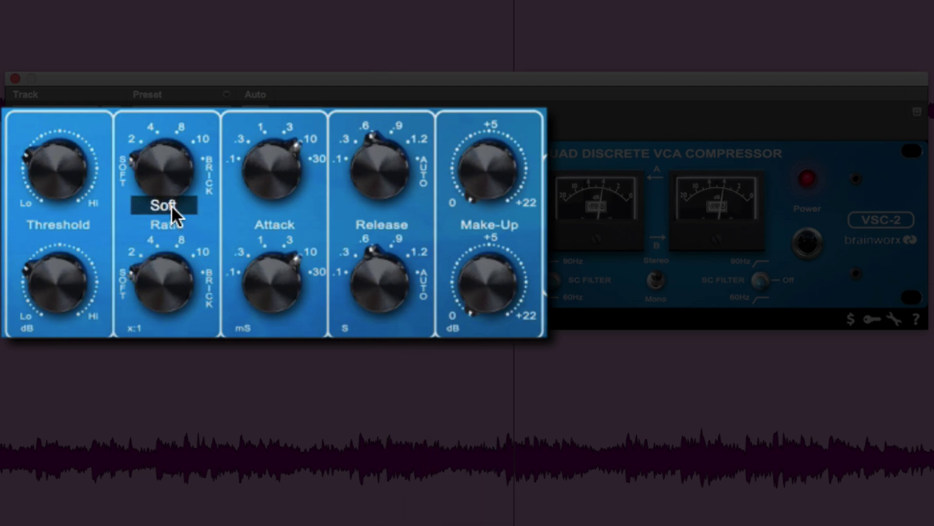
pyautogui.moveTo(171, 205); pyautogui.dragTo(197, 75)
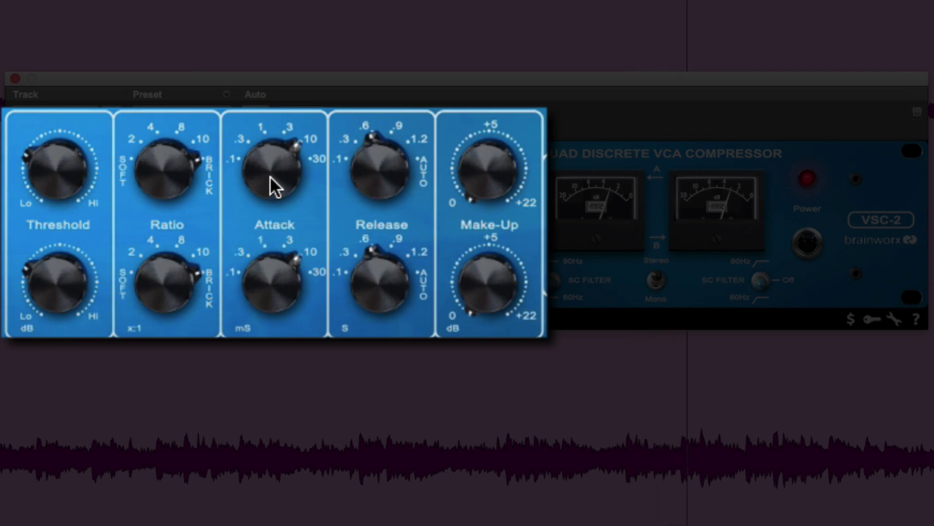
# - Set the attack to its fastest 0.1 ms, release to auto, and make-up gain to about +2 dB
pyautogui.moveTo(275, 186); pyautogui.dragTo(273, 165)
pyautogui.moveTo(359, 175); pyautogui.dragTo(381, 251)
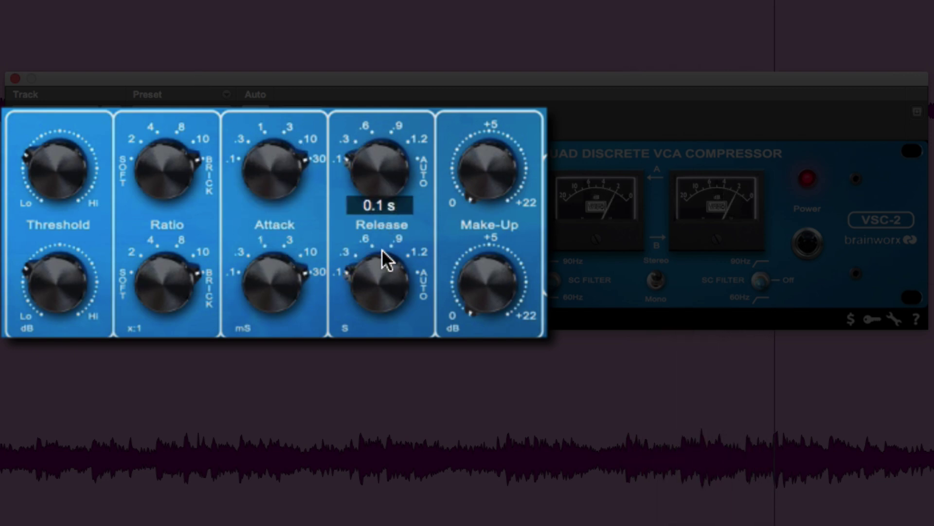
pyautogui.moveTo(261, 171); pyautogui.dragTo(268, 311)
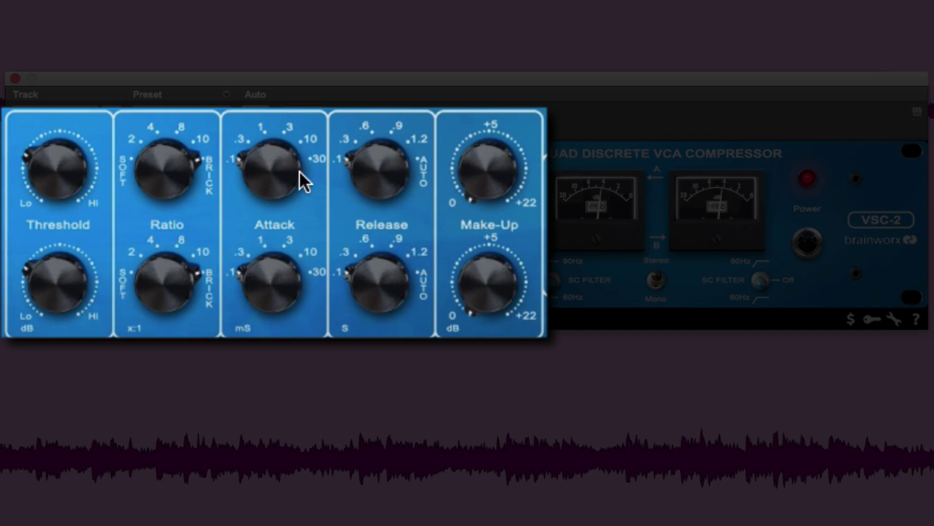
pyautogui.moveTo(299, 181); pyautogui.dragTo(293, 80)
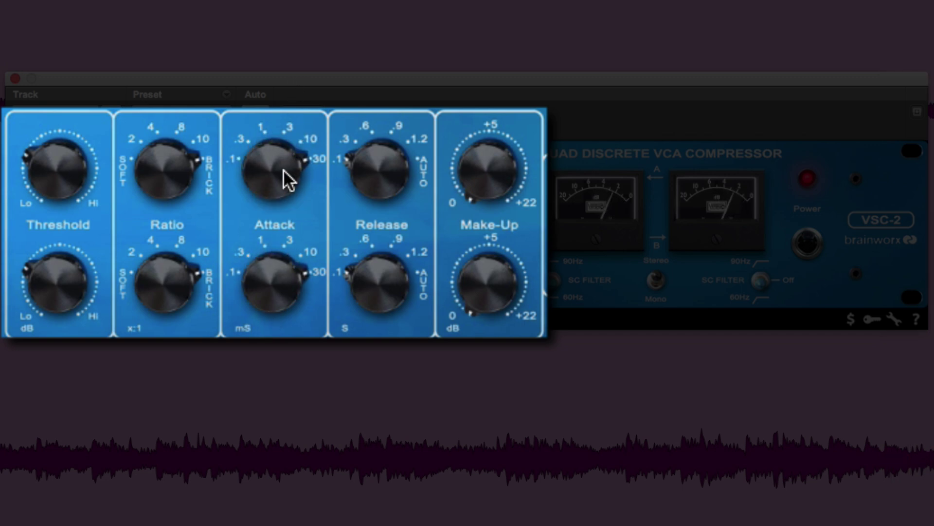
pyautogui.moveTo(382, 178); pyautogui.dragTo(383, 178)
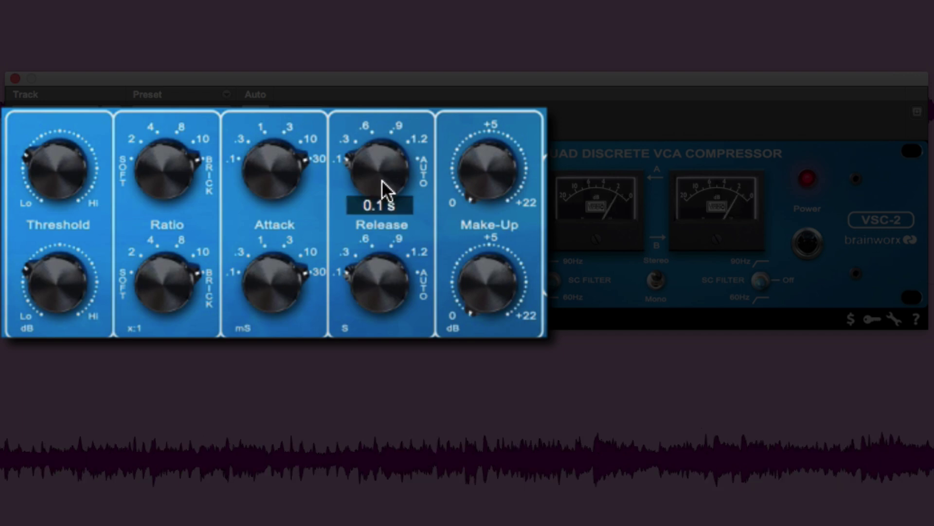
pyautogui.moveTo(381, 179); pyautogui.dragTo(353, 80)
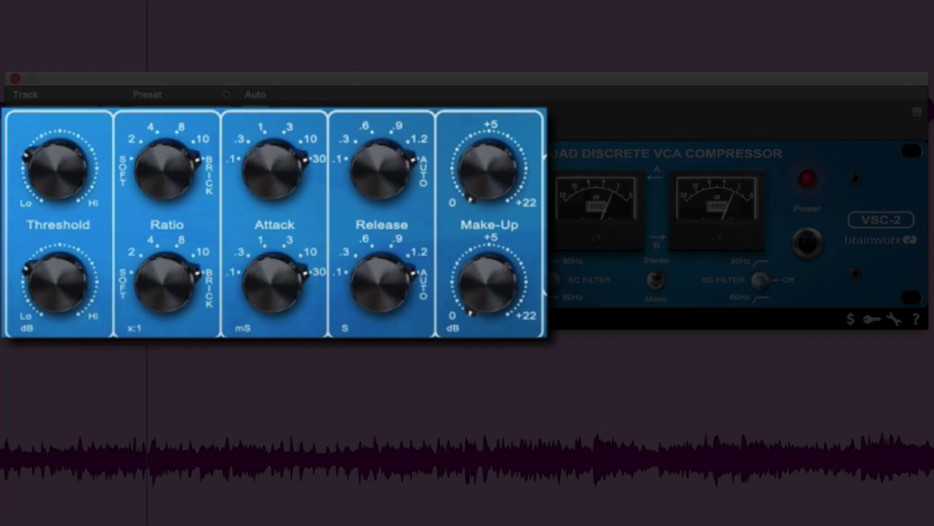
pyautogui.moveTo(476, 163); pyautogui.dragTo(495, 161)
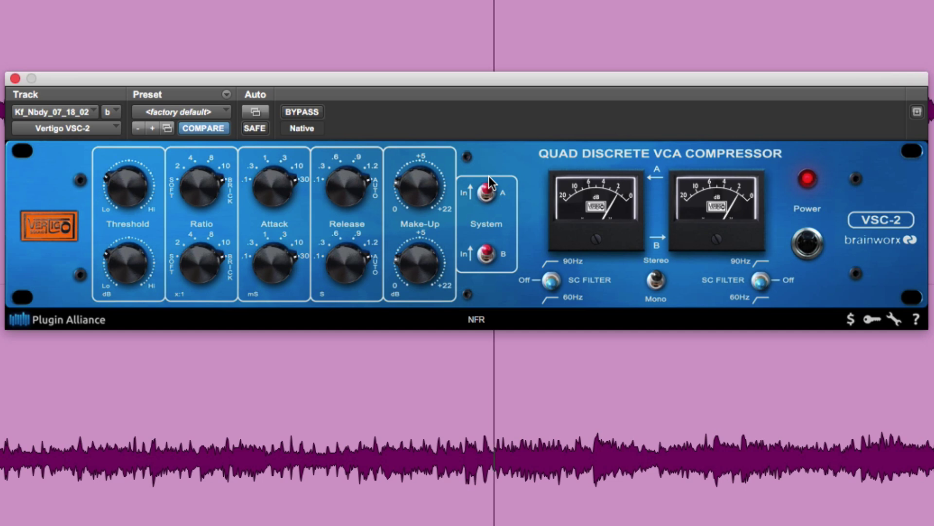
pyautogui.click(658, 284)
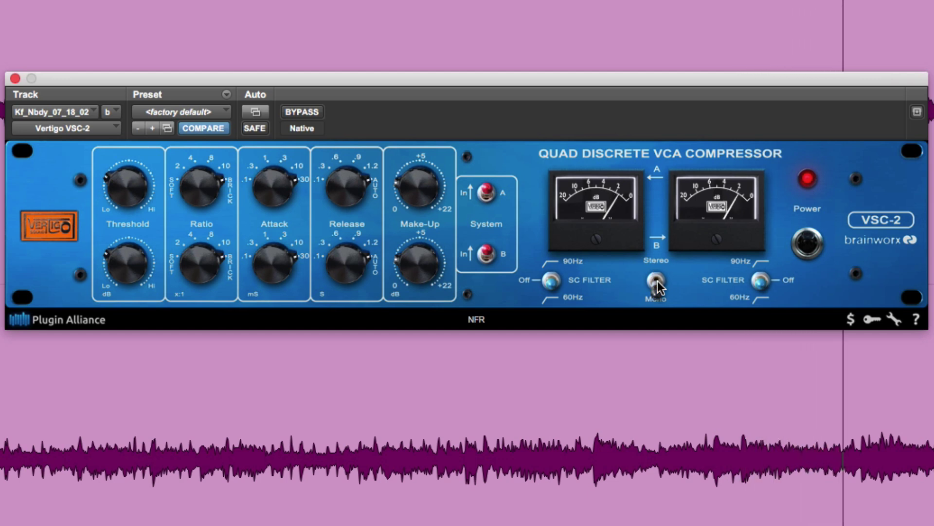
pyautogui.click(482, 192)
pyautogui.click(487, 194)
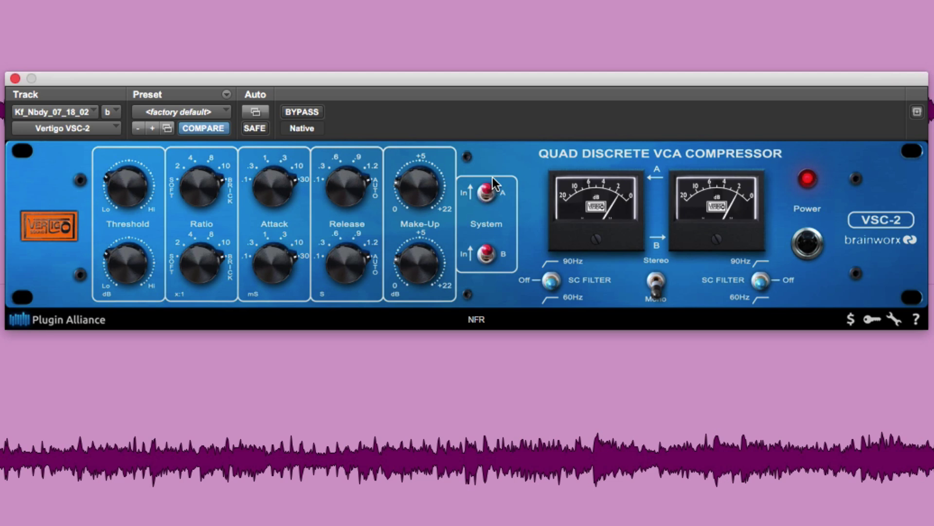
pyautogui.click(655, 280)
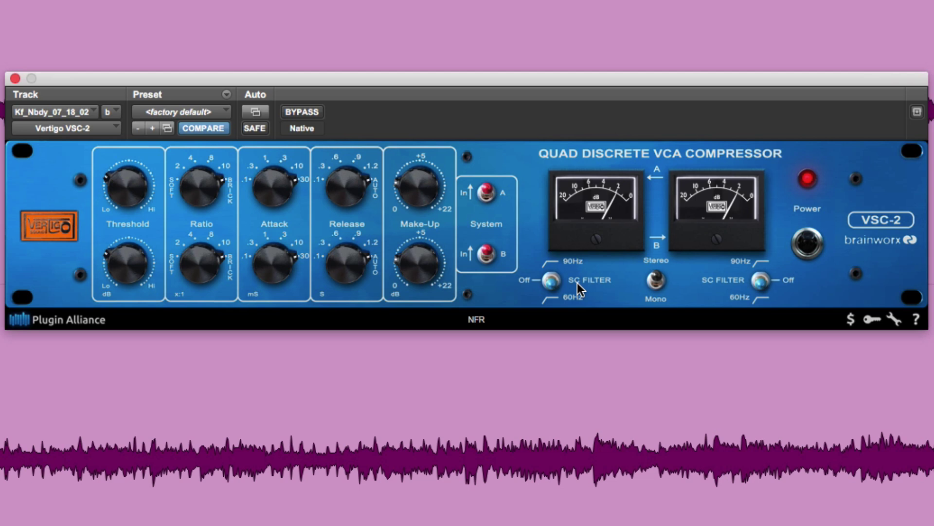
pyautogui.click(552, 281)
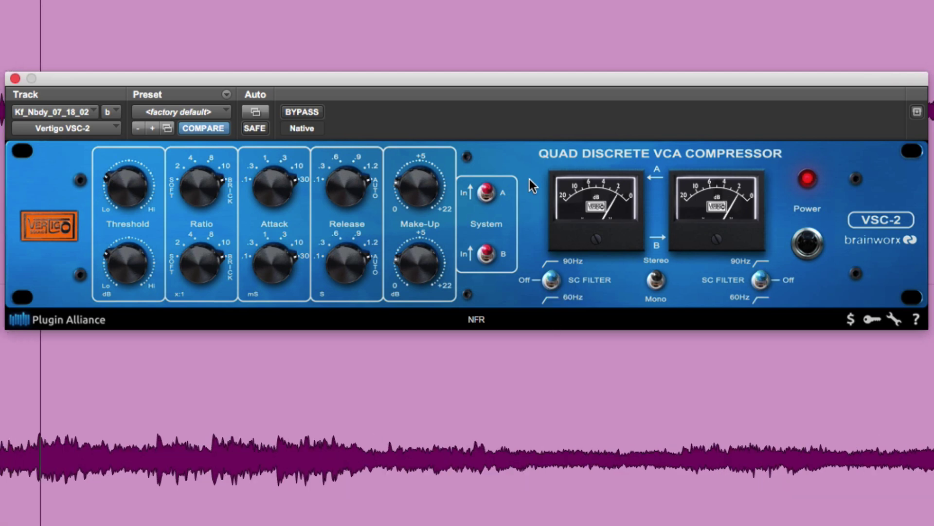
pyautogui.click(552, 282)
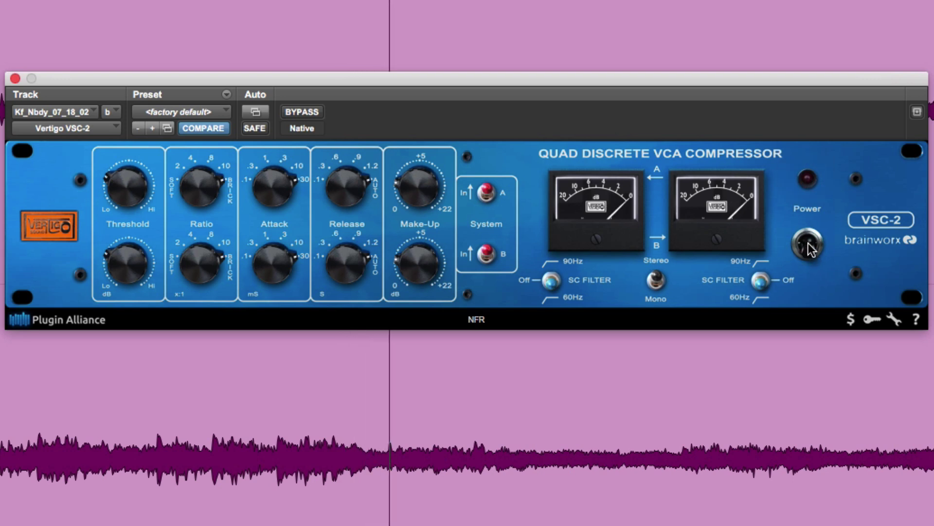
# - Recall the saved settings with COMPARE, then set the ratio to brick and release to 0.1 s
pyautogui.click(205, 128)
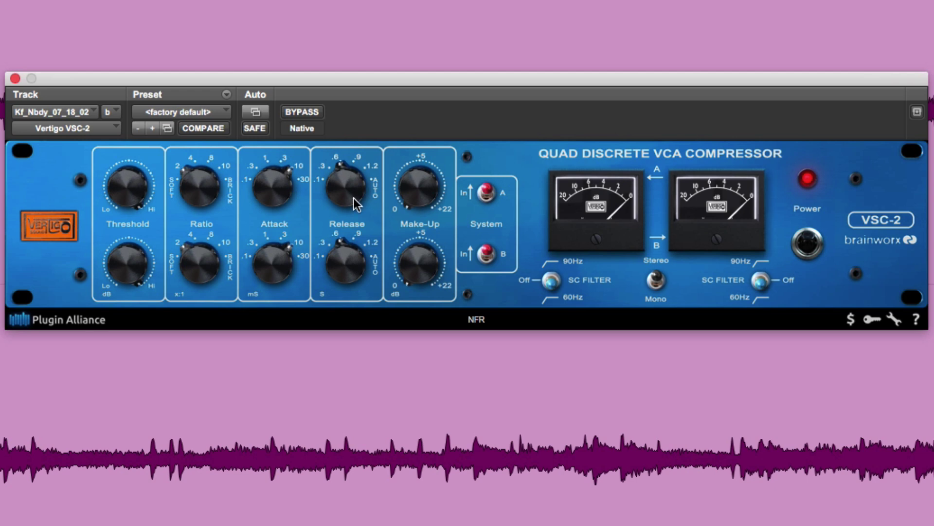
pyautogui.moveTo(173, 200); pyautogui.dragTo(209, 194)
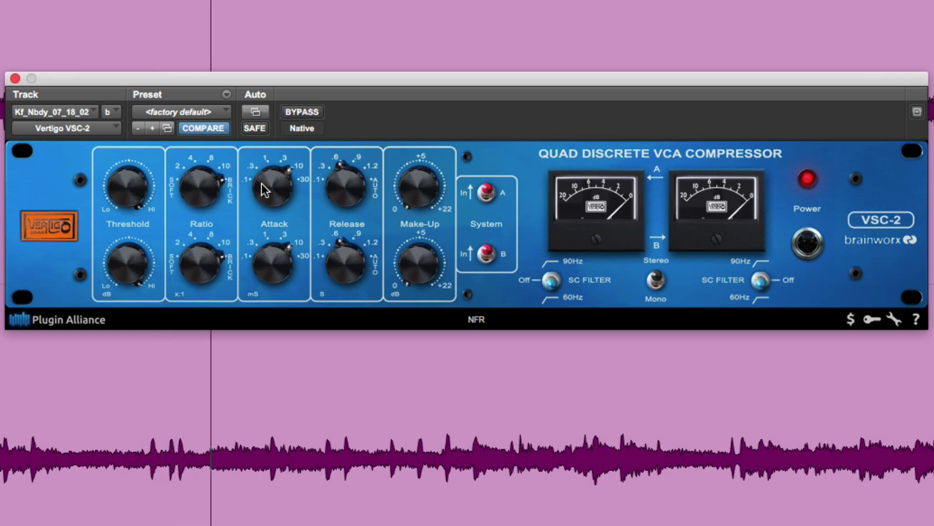
pyautogui.moveTo(334, 194); pyautogui.dragTo(328, 247)
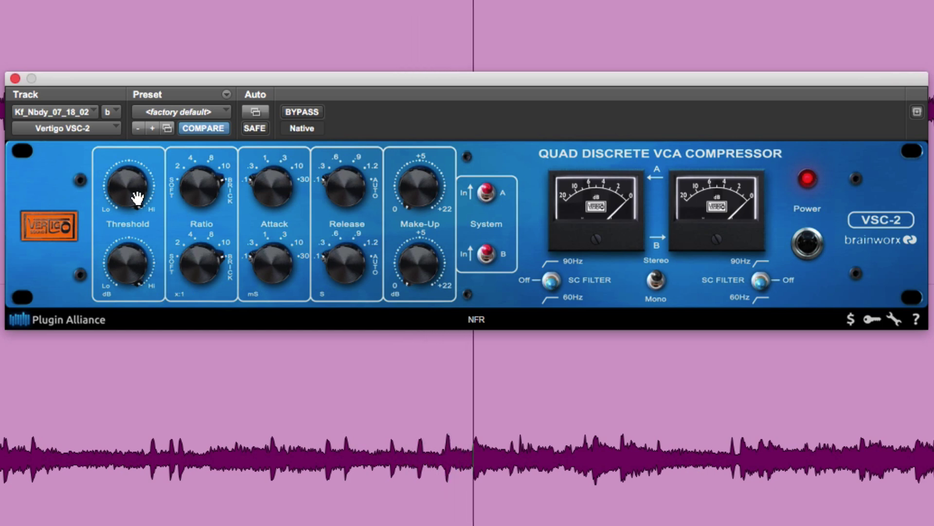
# - Lower the threshold to -15 dB and settle make-up gain at about +3.9 dB
pyautogui.moveTo(132, 184)
pyautogui.mouseDown()
pyautogui.moveTo(133, 246)
pyautogui.moveTo(131, 190)
pyautogui.moveTo(131, 203)
pyautogui.mouseUp()
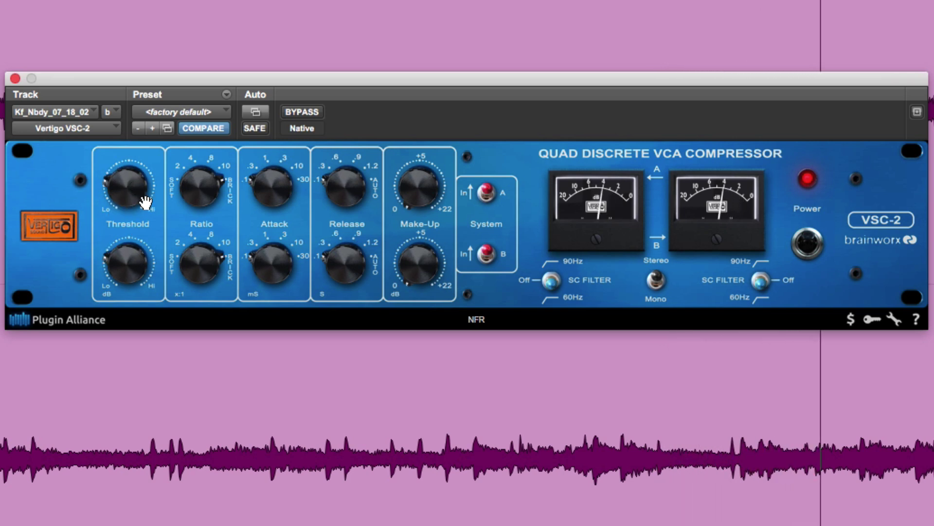
pyautogui.moveTo(405, 207); pyautogui.dragTo(463, 152)
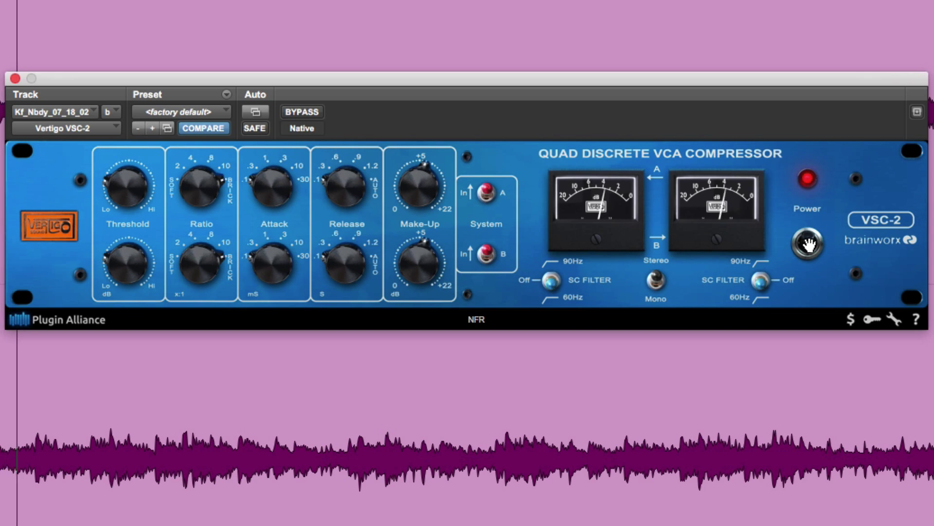
pyautogui.moveTo(417, 188); pyautogui.dragTo(417, 271)
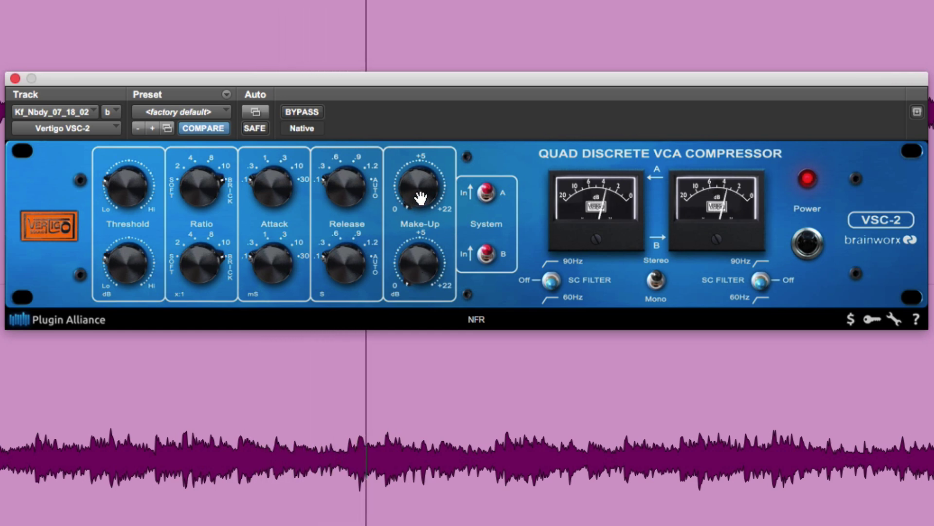
# - Nudge make-up gain to +5.8 dB and lower the ratio to about 4:1
pyautogui.moveTo(416, 188); pyautogui.dragTo(444, 138)
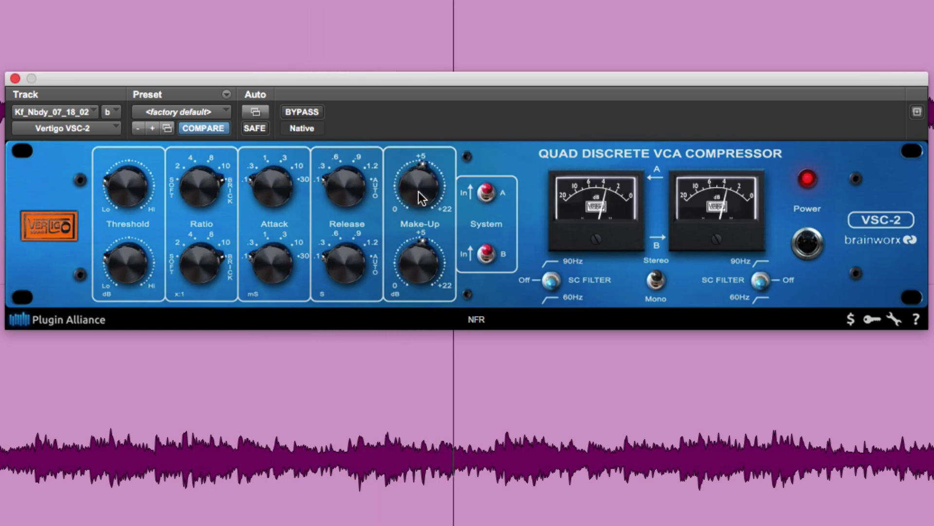
pyautogui.moveTo(418, 191)
pyautogui.moveTo(418, 191); pyautogui.dragTo(417, 215)
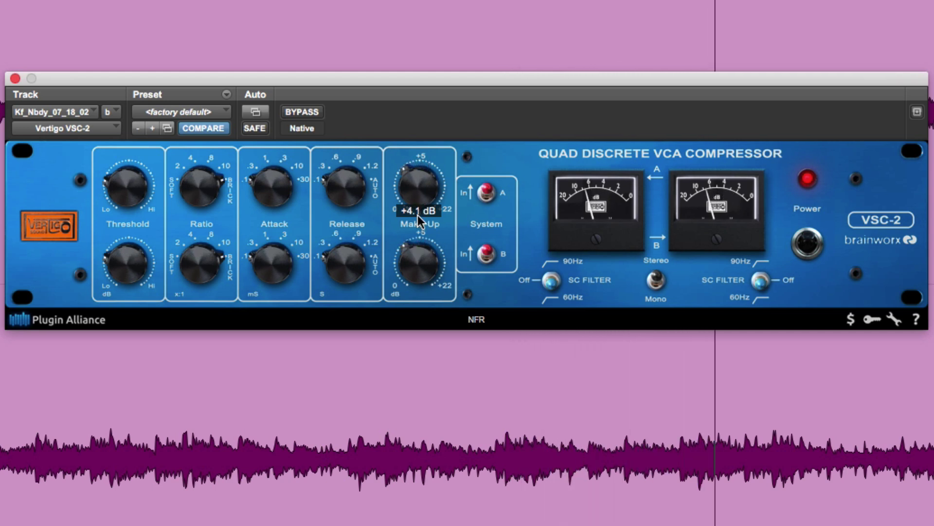
pyautogui.moveTo(197, 185); pyautogui.dragTo(194, 228)
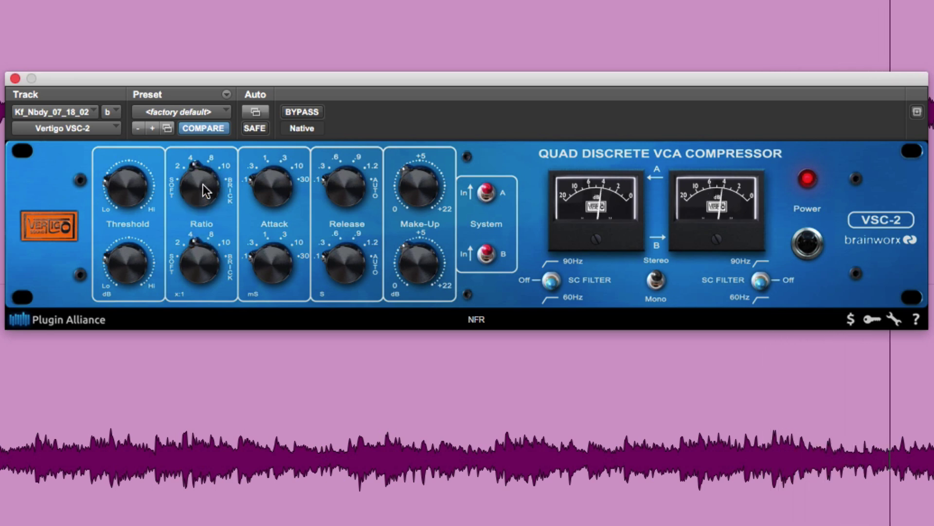
# - Slow the attack to about 10 ms, set make-up to +5.0 dB, and A/B the power switch
pyautogui.moveTo(276, 189); pyautogui.dragTo(285, 130)
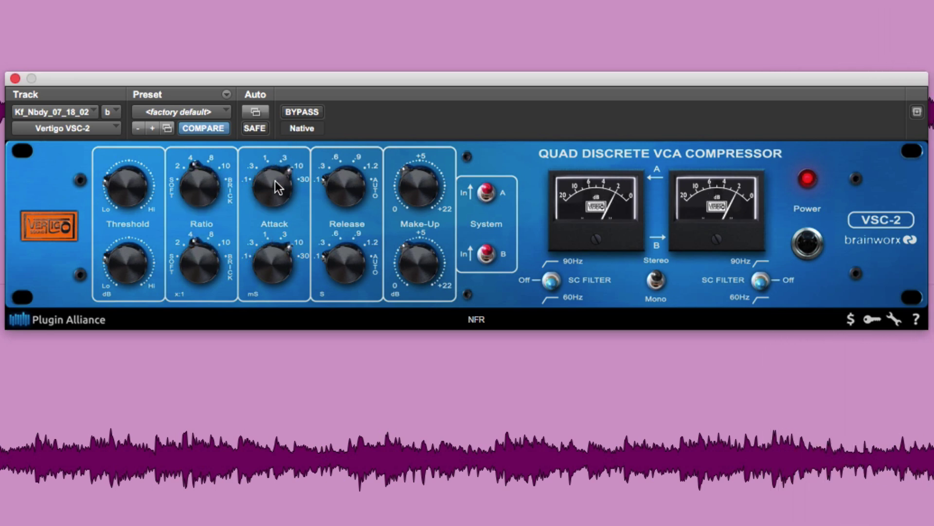
pyautogui.moveTo(335, 190)
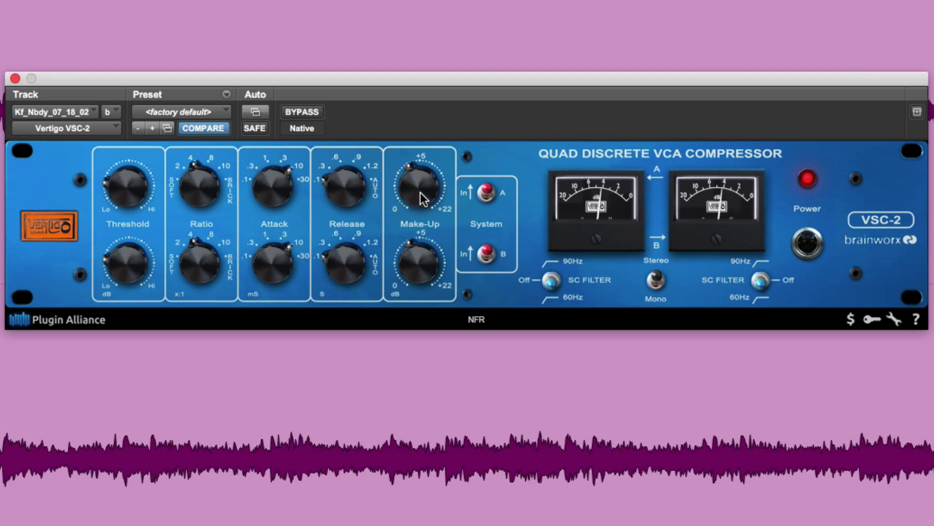
pyautogui.moveTo(420, 193); pyautogui.dragTo(420, 184)
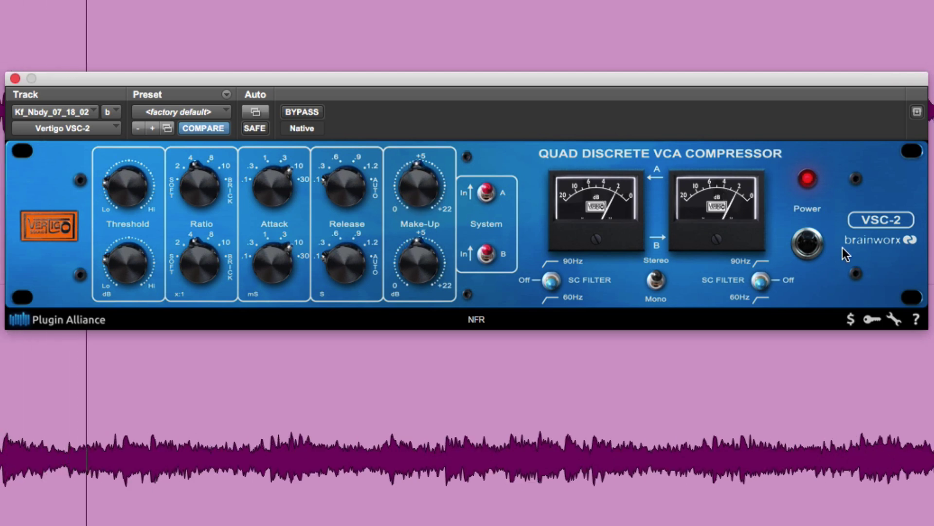
pyautogui.click(812, 246)
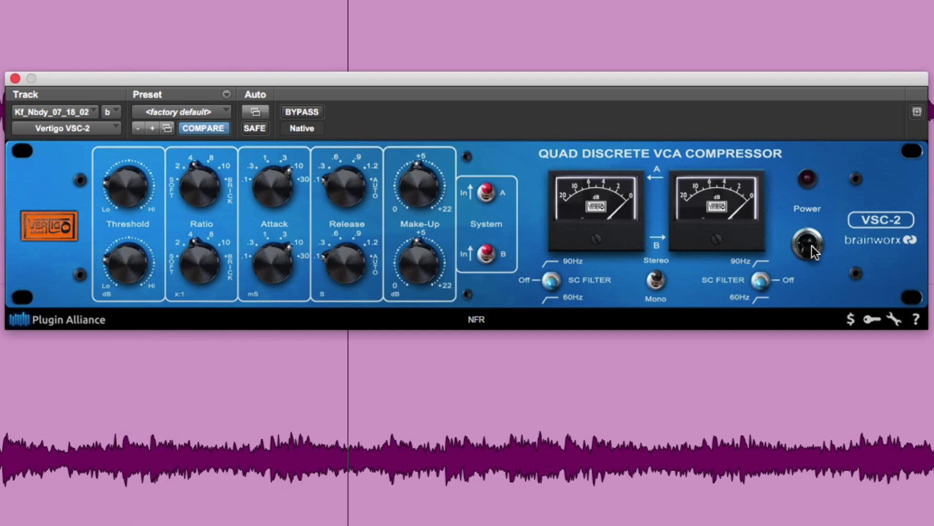
pyautogui.click(812, 246)
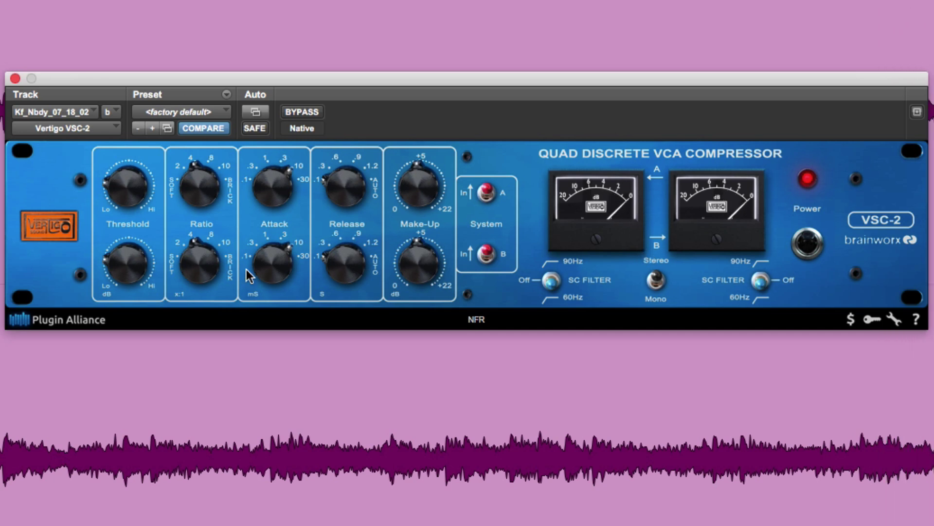
# - Lower the ratio to 2:1 and bring the threshold down to -22.0 dB
pyautogui.moveTo(213, 195); pyautogui.dragTo(213, 217)
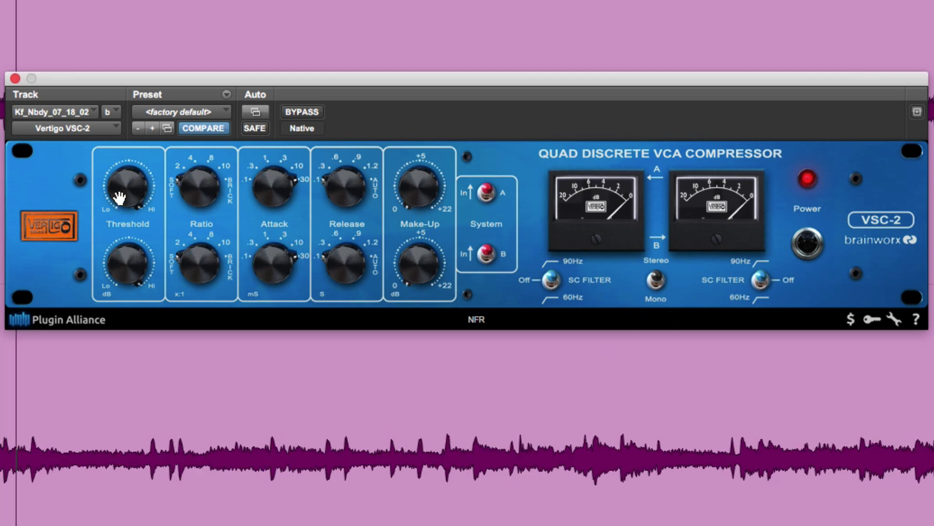
pyautogui.moveTo(119, 195); pyautogui.dragTo(125, 184)
pyautogui.moveTo(131, 244); pyautogui.dragTo(125, 261)
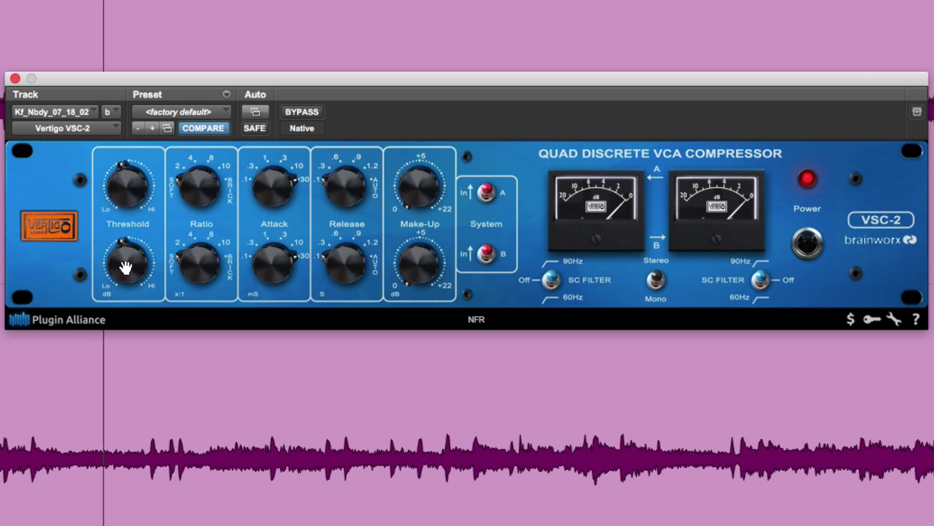
pyautogui.moveTo(128, 184); pyautogui.dragTo(127, 211)
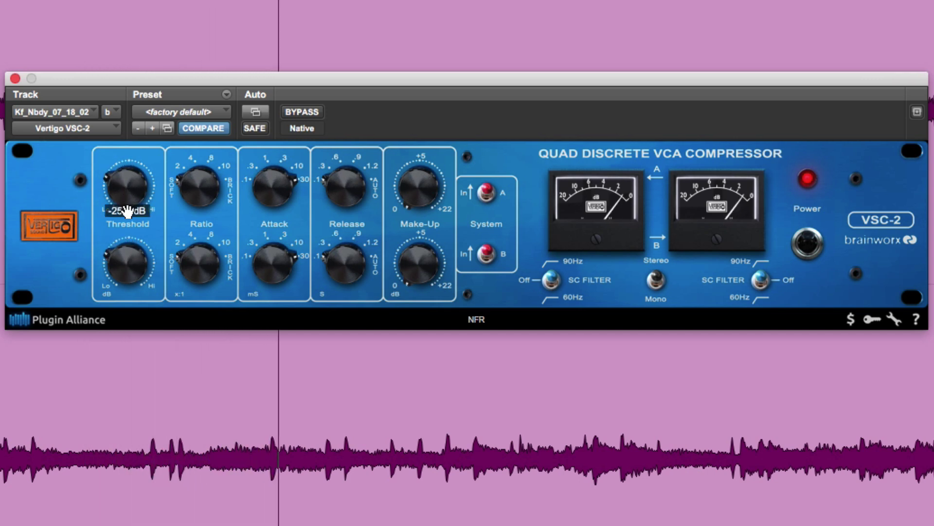
# - Raise make-up gain to about +2.7 dB and switch the compressor off to compare
pyautogui.moveTo(418, 200)
pyautogui.moveTo(418, 200)
pyautogui.mouseDown()
pyautogui.moveTo(419, 183)
pyautogui.moveTo(411, 200)
pyautogui.moveTo(431, 200)
pyautogui.mouseUp()
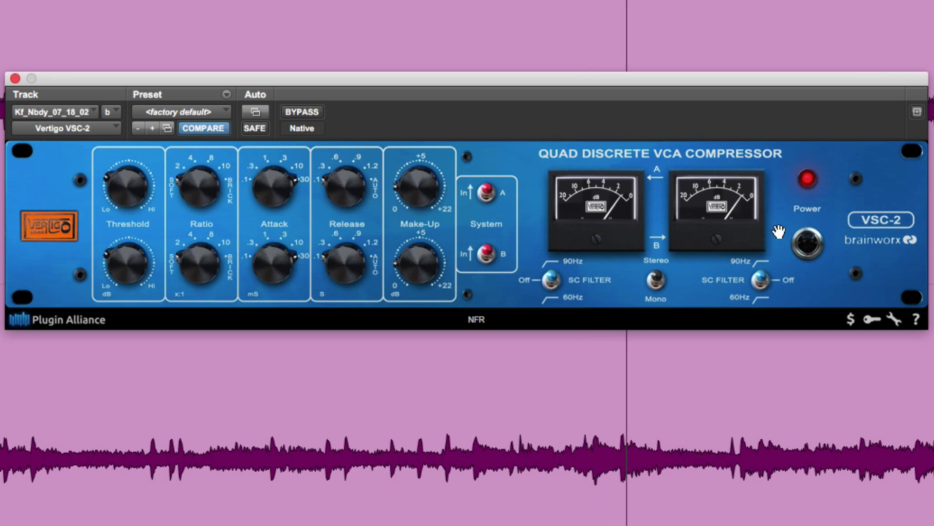
pyautogui.click(808, 244)
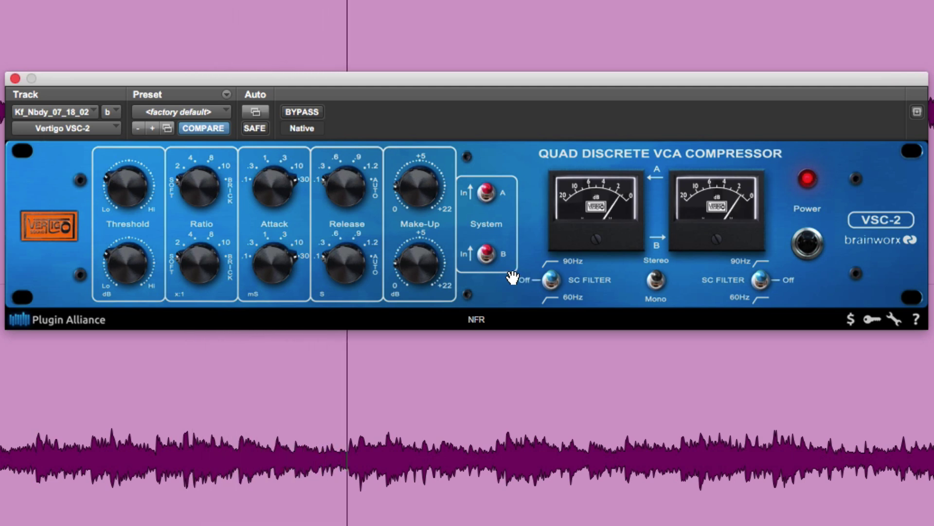
# - Drop the threshold to about -29.5 dB, raise make-up to +5.1 dB, and bypass to compare
pyautogui.moveTo(123, 179); pyautogui.dragTo(125, 198)
pyautogui.moveTo(426, 206)
pyautogui.mouseDown()
pyautogui.moveTo(444, 180)
pyautogui.moveTo(432, 191)
pyautogui.mouseUp()
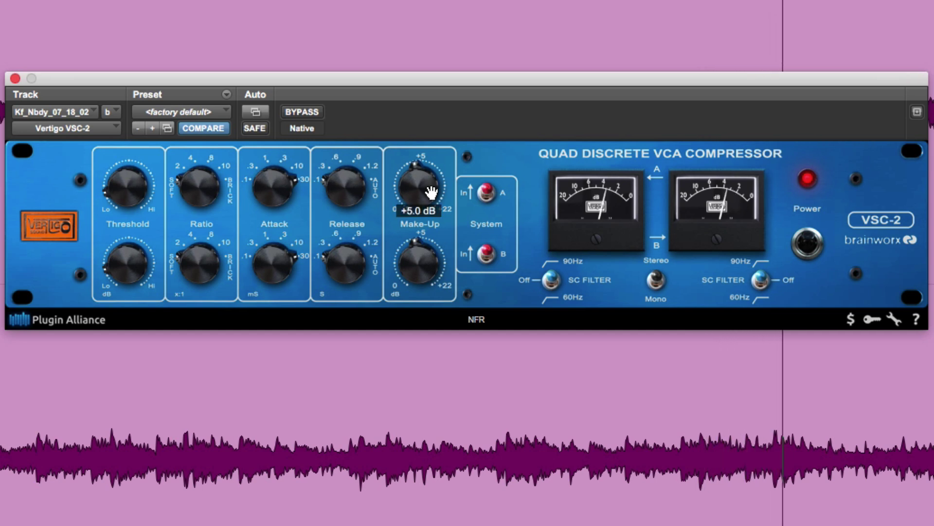
pyautogui.click(809, 250)
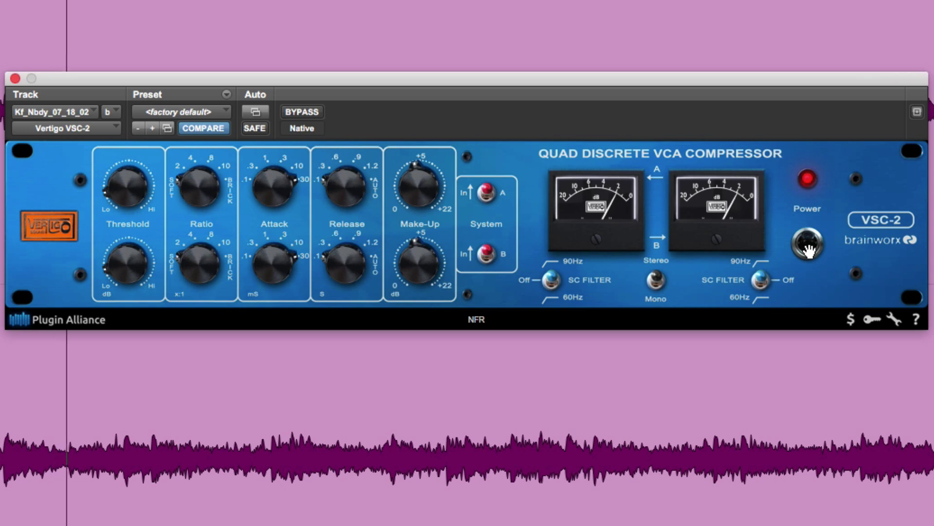
# - Toggle the compressor back on, trim make-up to about +1.6 dB, and raise the threshold to -21.8 dB
pyautogui.click(808, 245)
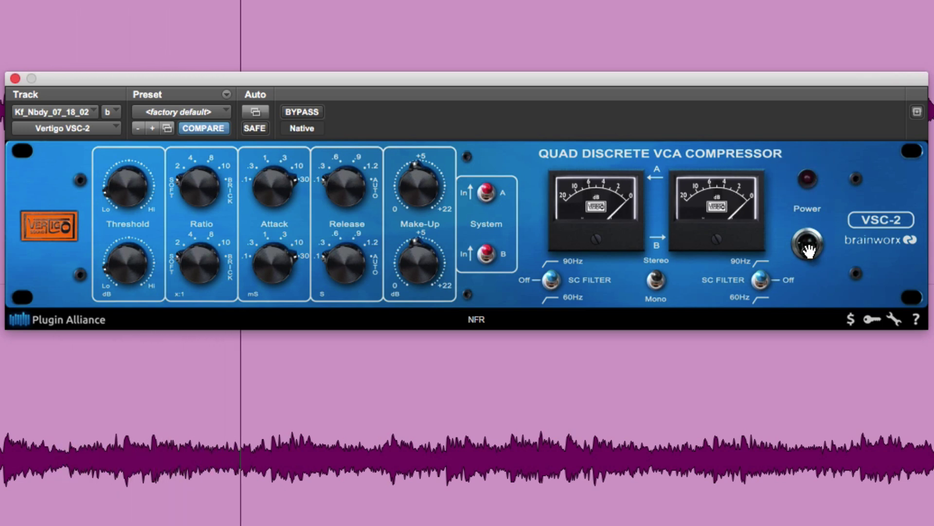
pyautogui.click(808, 246)
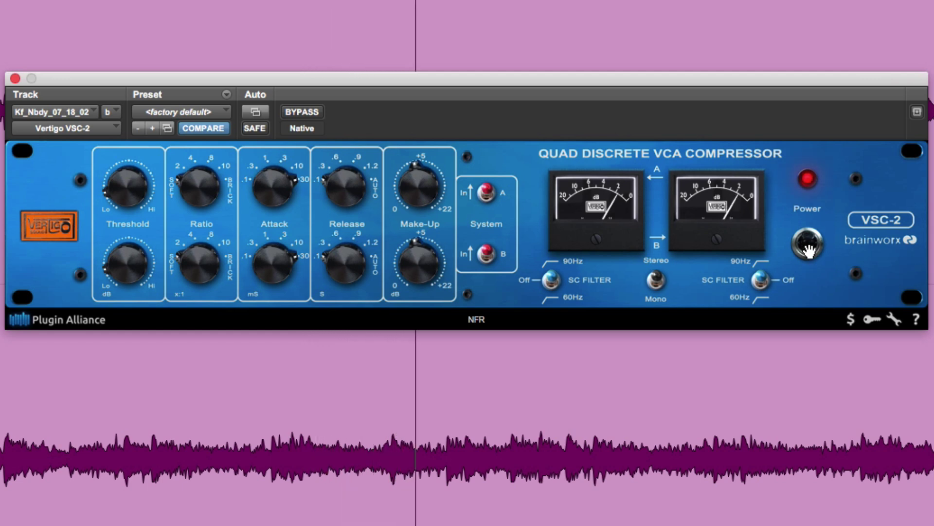
pyautogui.moveTo(422, 194); pyautogui.dragTo(431, 302)
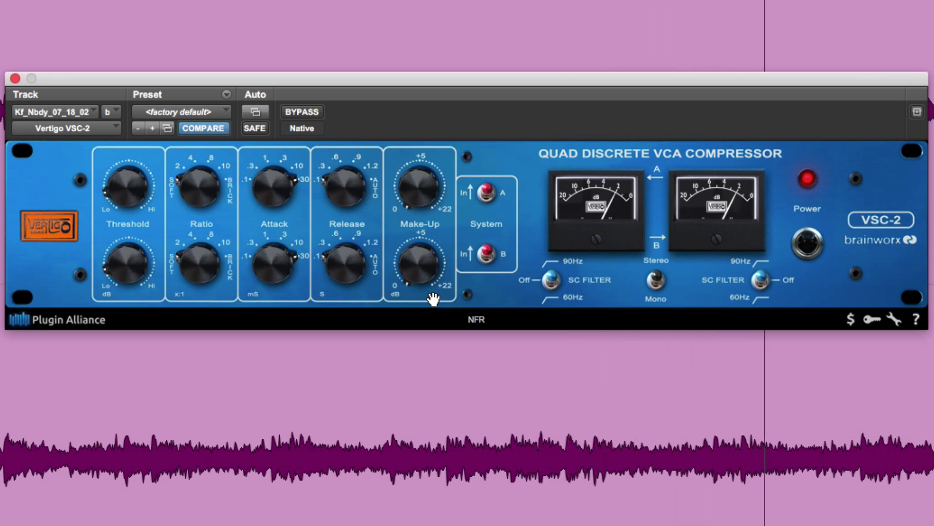
pyautogui.moveTo(134, 267)
pyautogui.mouseDown()
pyautogui.moveTo(130, 255)
pyautogui.moveTo(133, 263)
pyautogui.mouseUp()
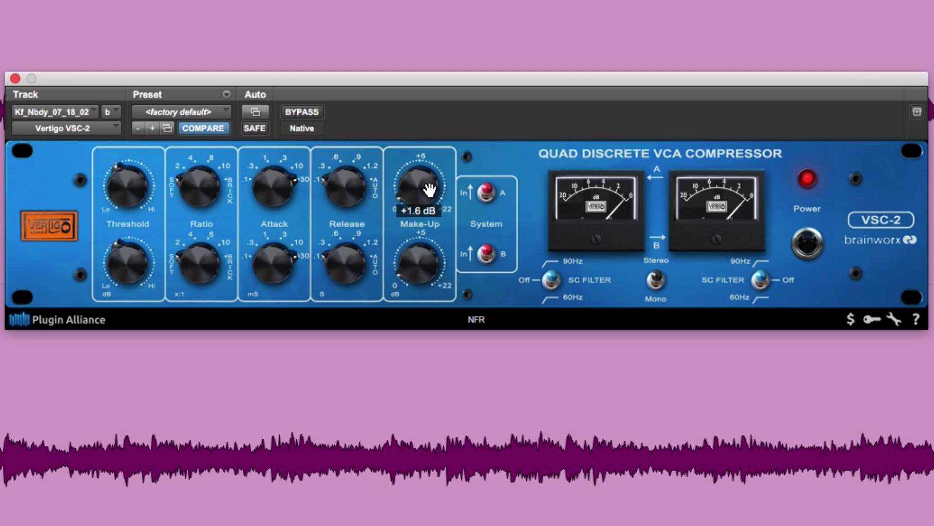
# - Switch the VSC-2 to mono mode and toggle the power off and on to compare
pyautogui.click(655, 286)
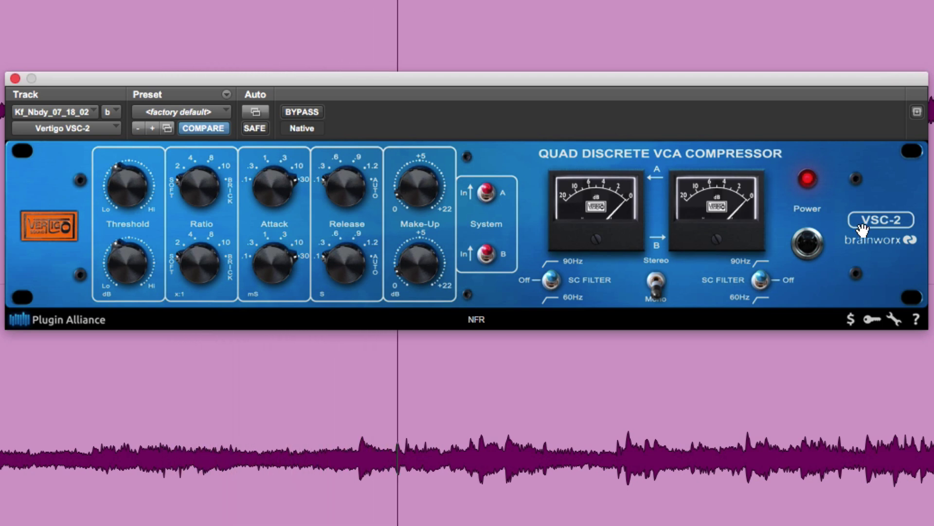
pyautogui.click(811, 252)
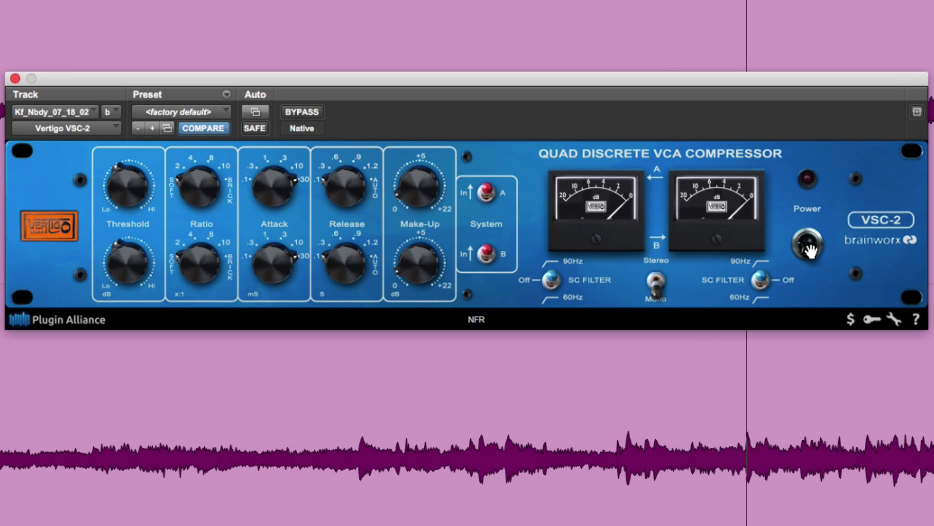
pyautogui.click(810, 248)
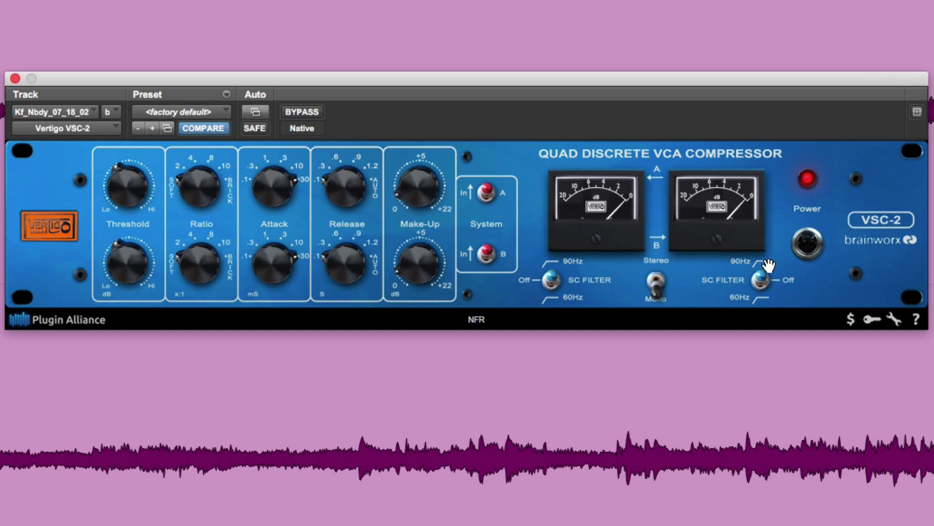
# - Toggle the power again, return to stereo, and raise the threshold to about -8.6 dB
pyautogui.click(807, 253)
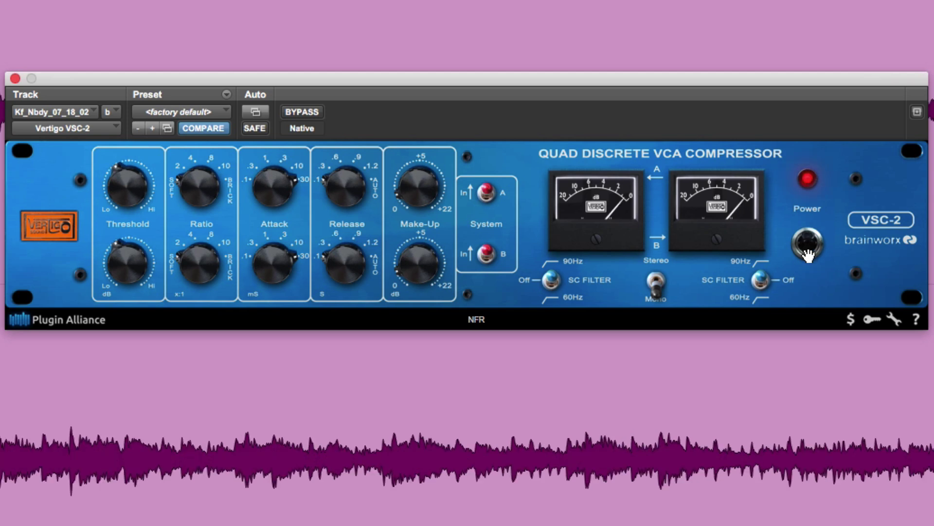
pyautogui.click(659, 281)
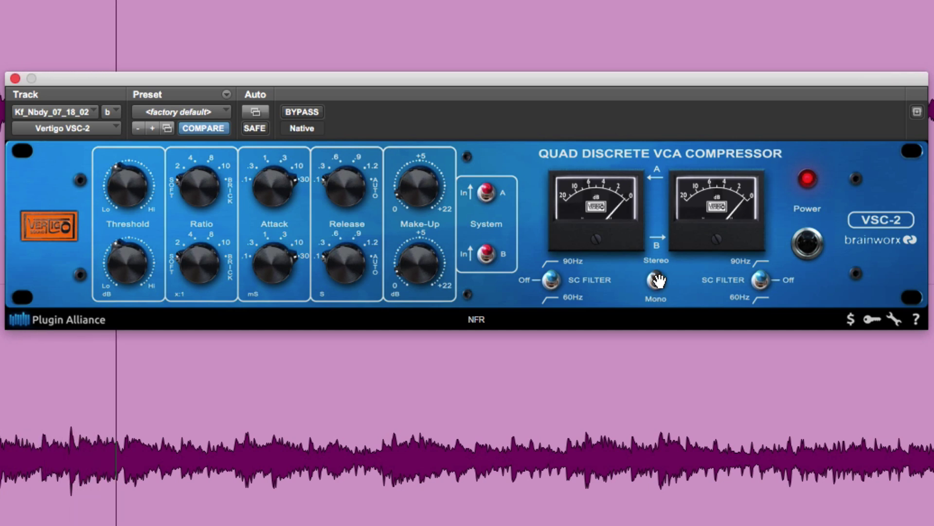
pyautogui.moveTo(127, 195)
pyautogui.mouseDown()
pyautogui.moveTo(118, 212)
pyautogui.moveTo(131, 181)
pyautogui.moveTo(137, 184)
pyautogui.mouseUp()
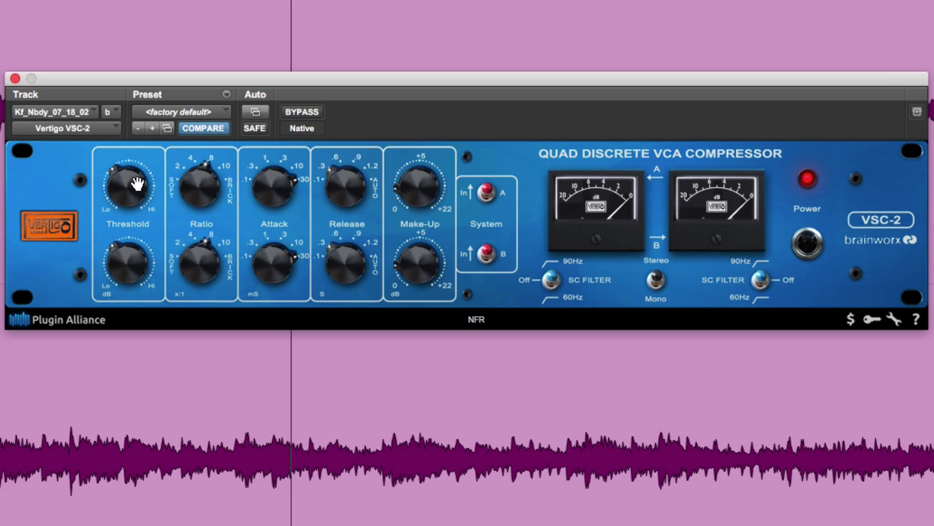